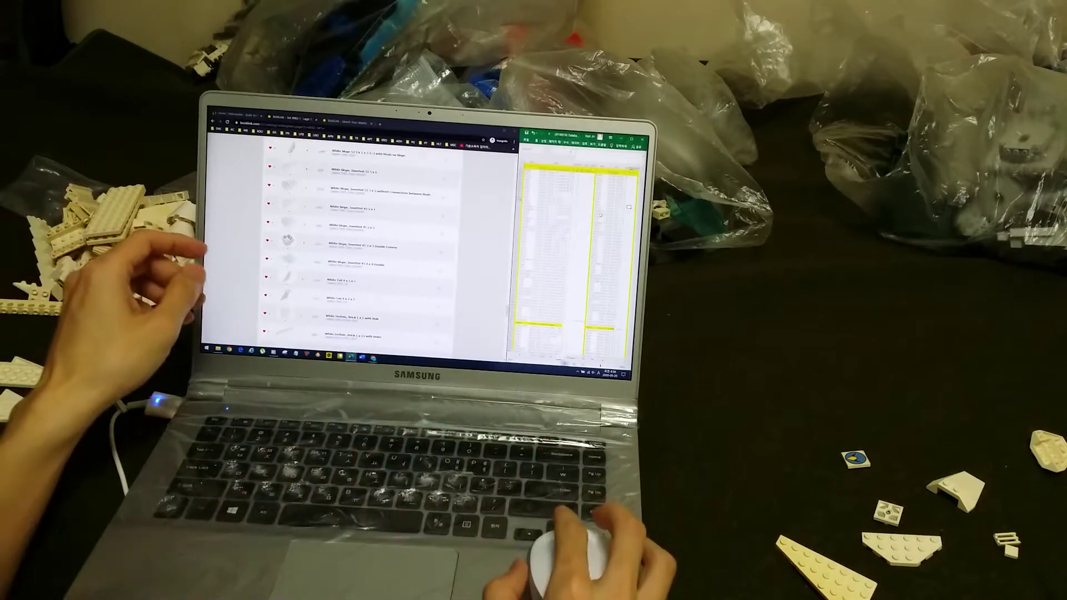
scroll(360, 242, "down", 5)
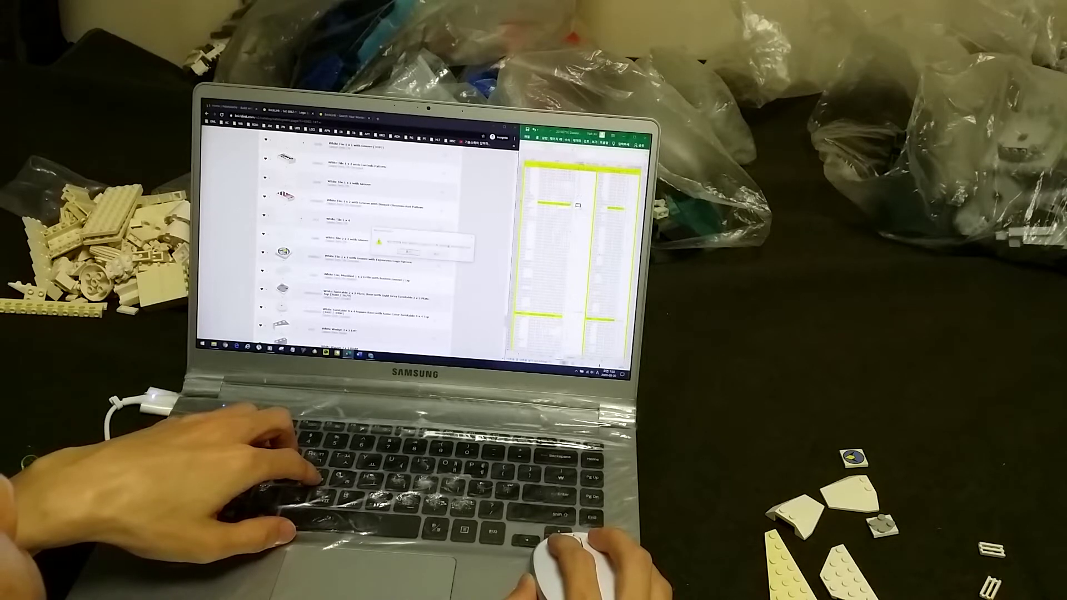
key("Return")
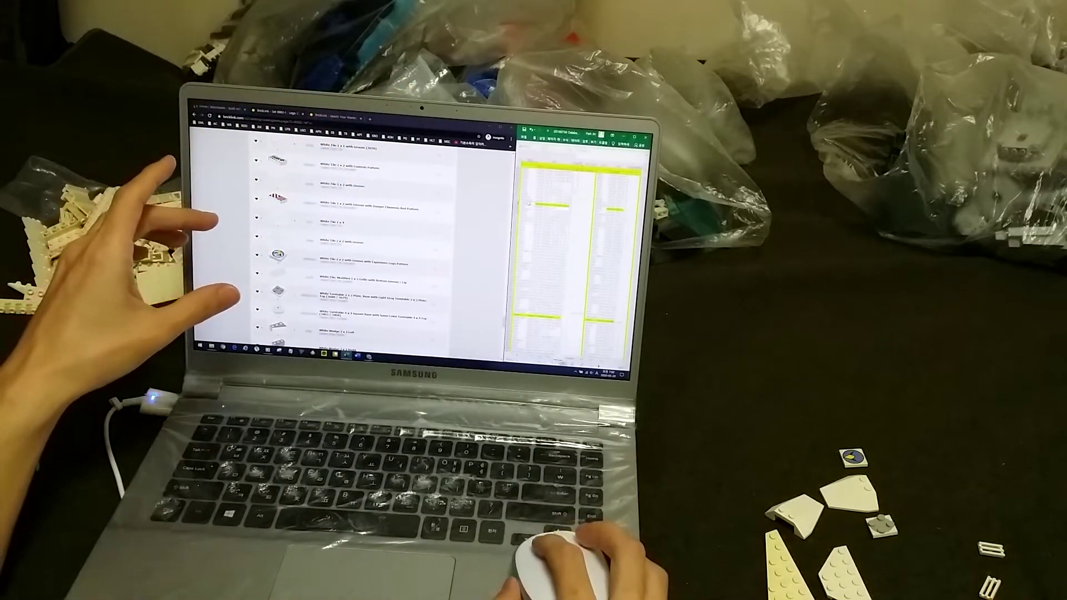
left_click(575, 209)
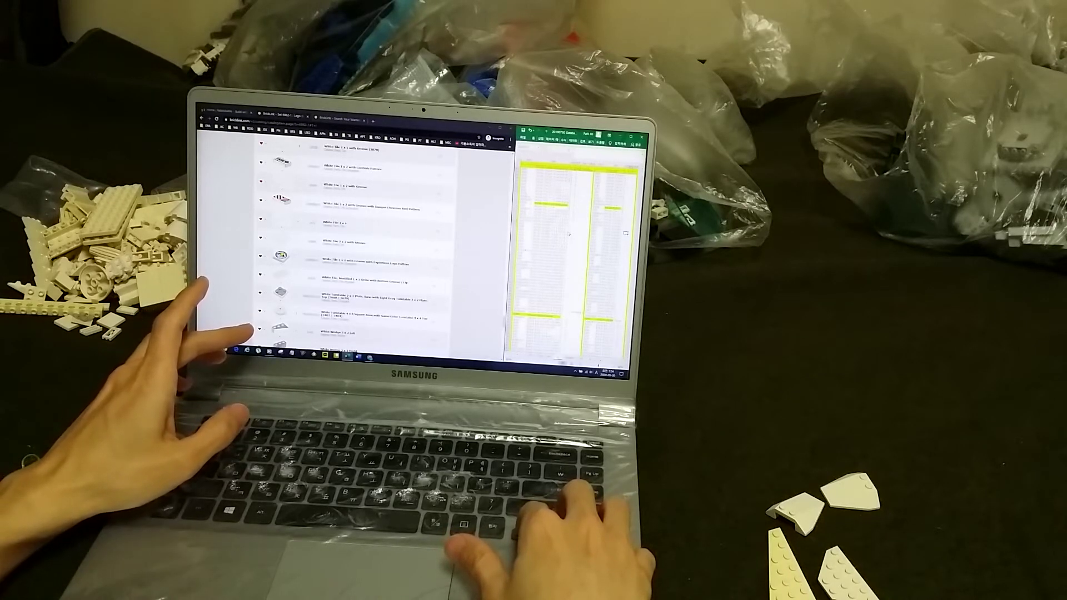
scroll(350, 251, "down", 3)
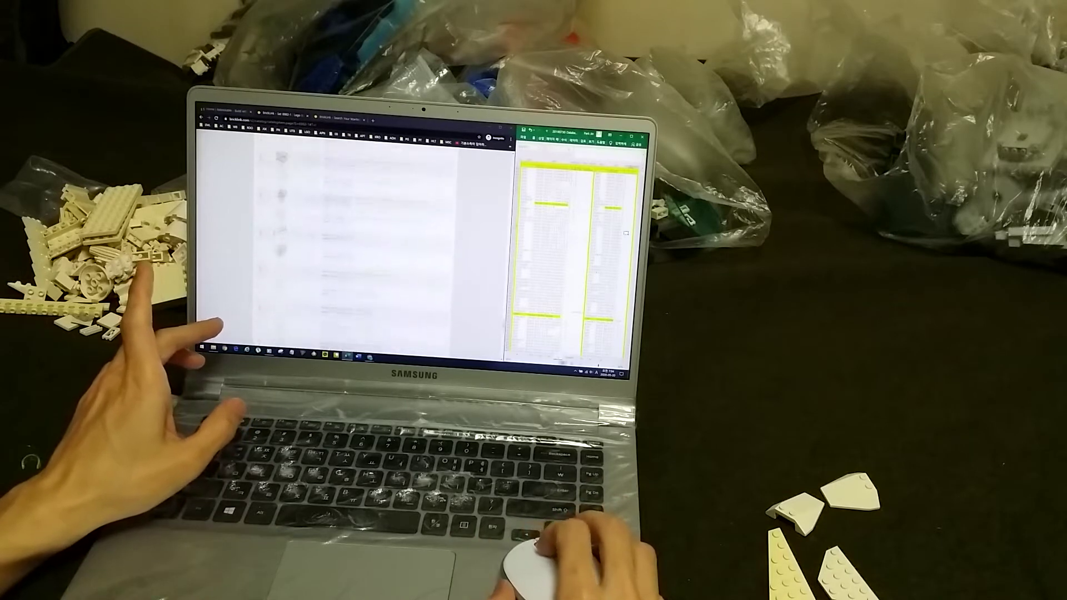
scroll(350, 251, "down", 3)
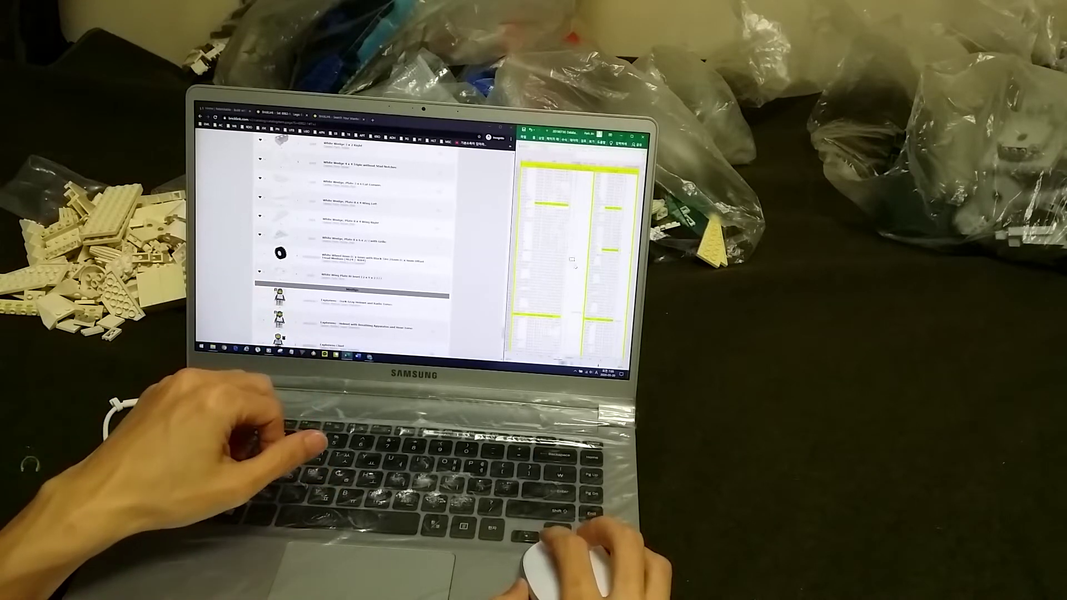
scroll(359, 251, "down", 3)
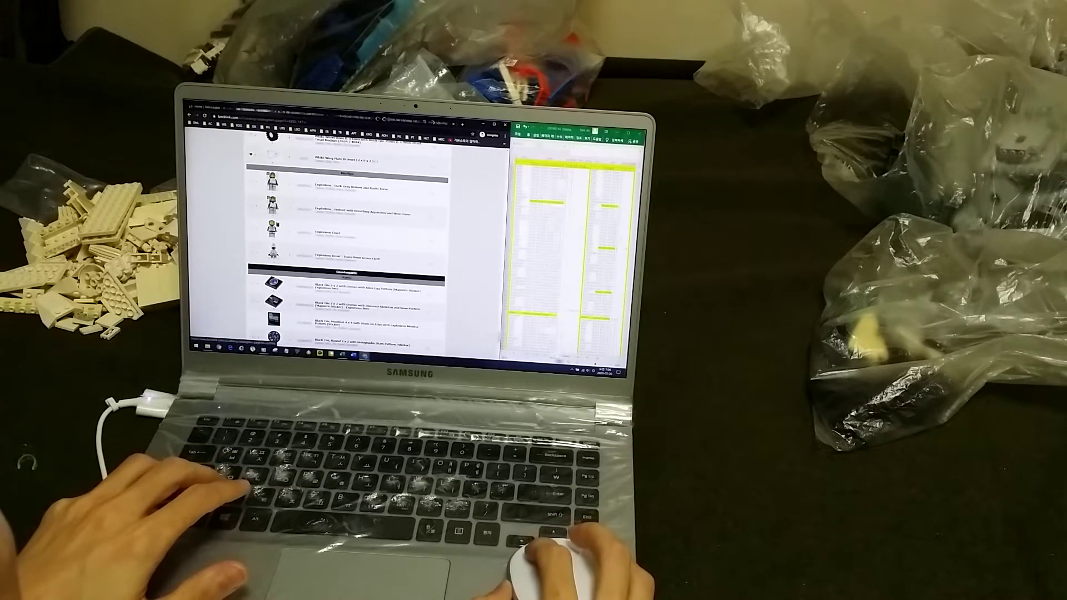
Switch to the minifigure's catalog page and check one part's details from its inventory.
key("ctrl+Tab")
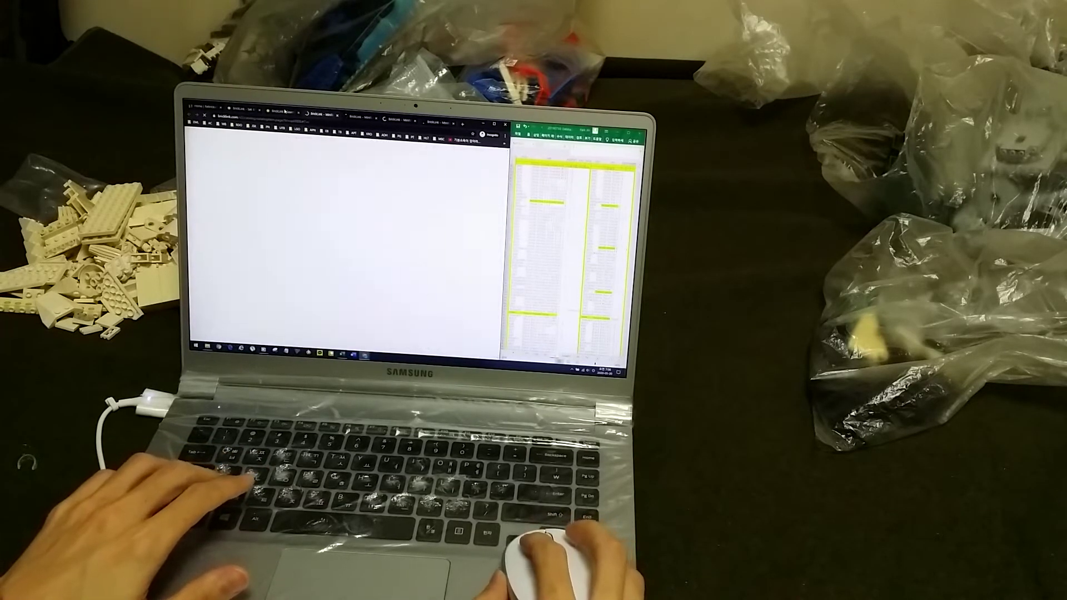
left_click(299, 112)
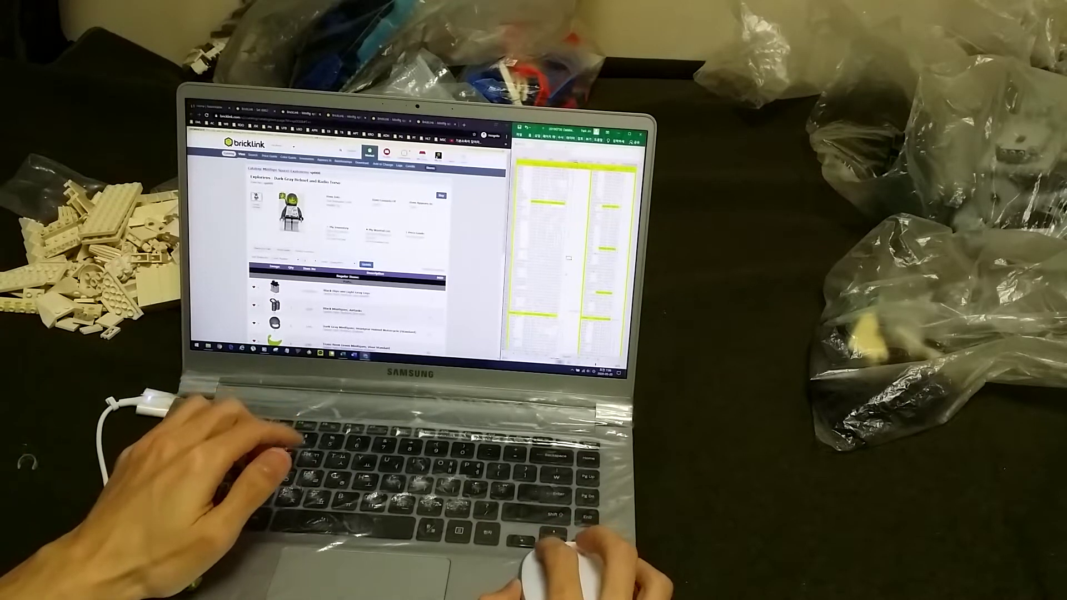
scroll(350, 251, "down", 4)
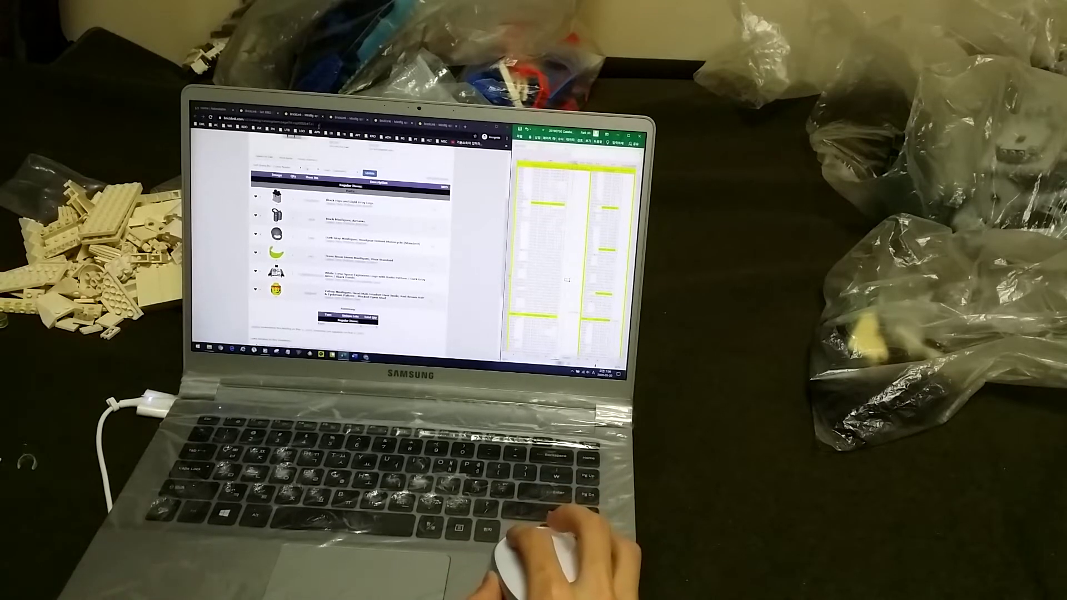
left_click(369, 173)
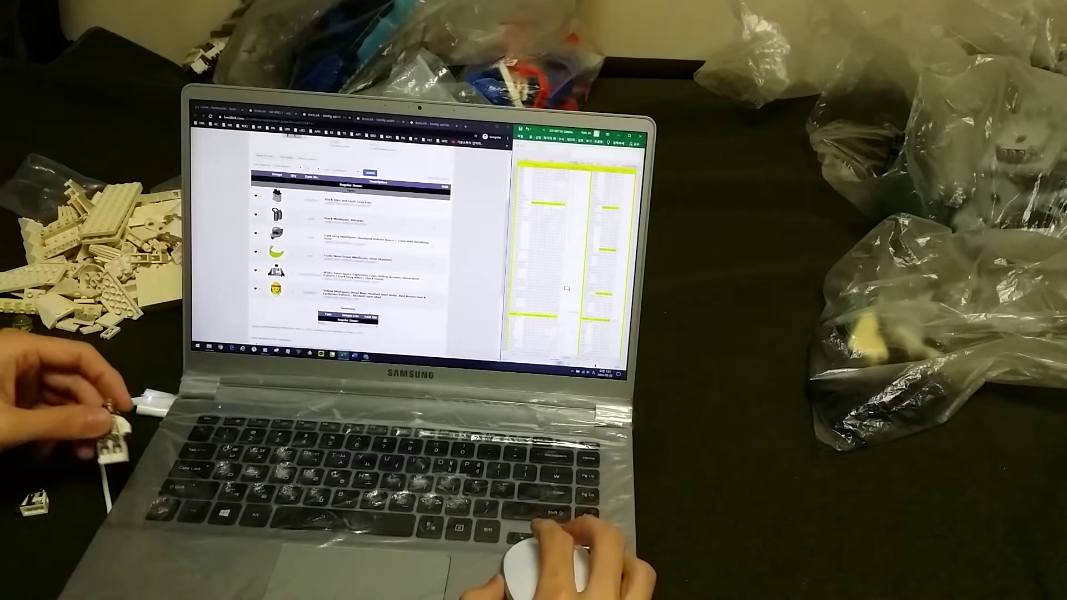
Cycle through the next two open catalog tabs to reach another minifigure's six-part inventory.
key("ctrl+Tab")
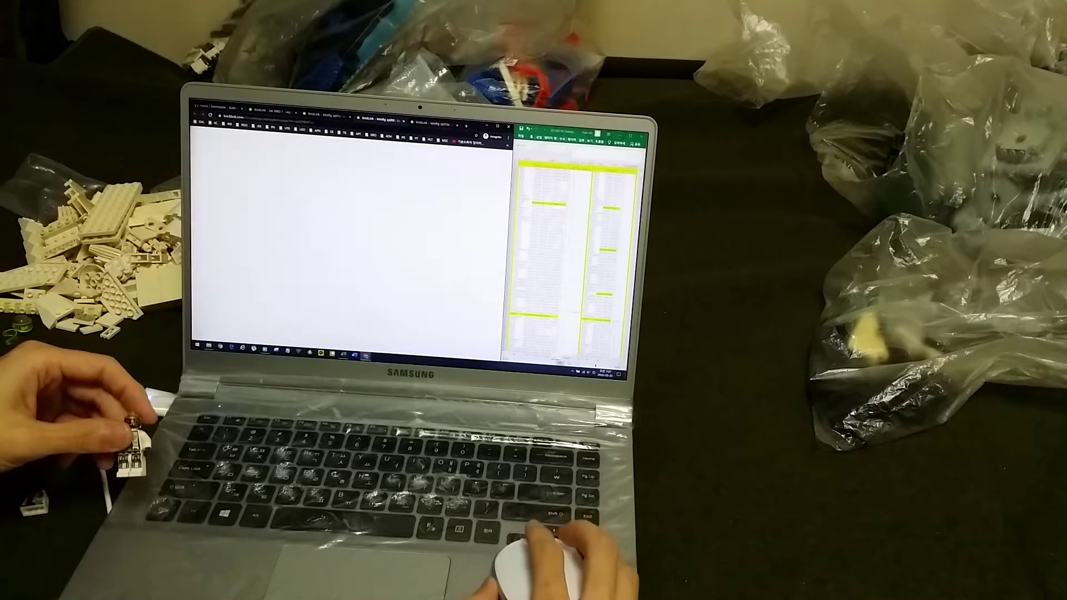
scroll(351, 251, "down", 3)
scroll(350, 250, "down", 3)
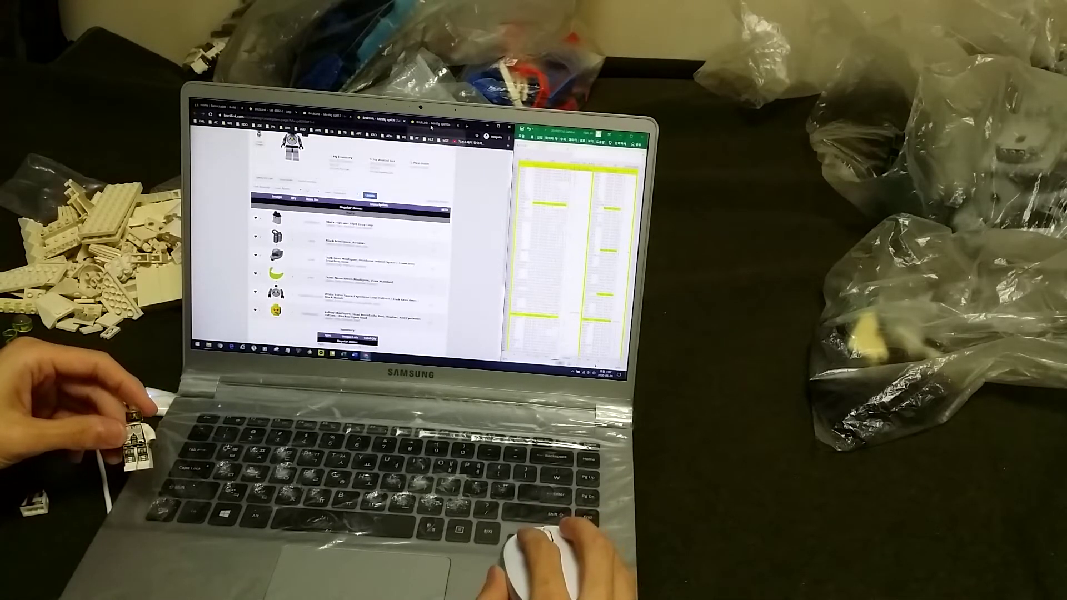
key("ctrl+Tab")
scroll(351, 250, "down", 3)
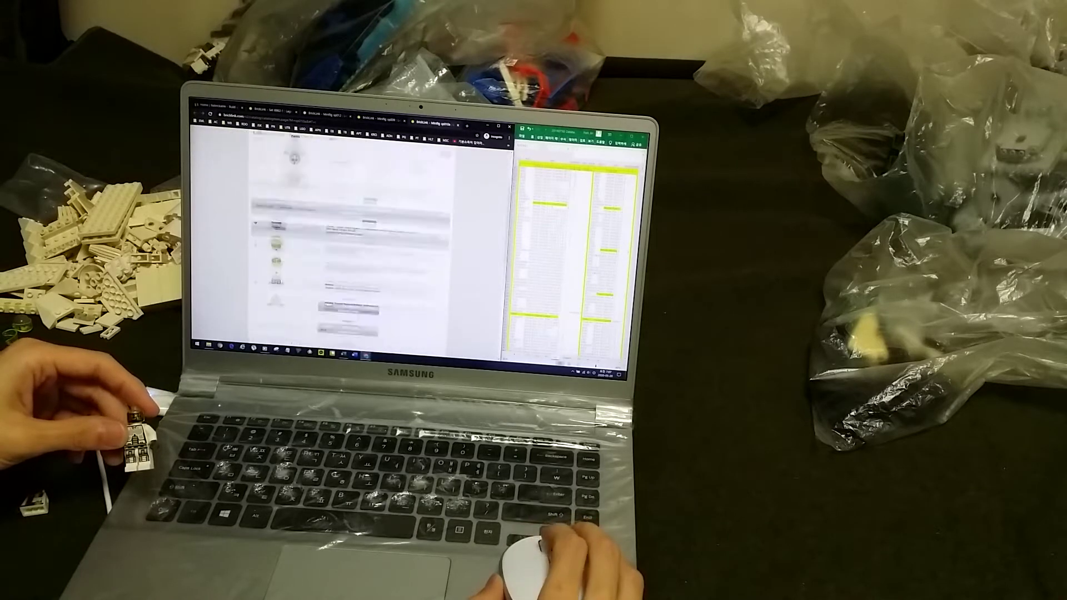
scroll(350, 250, "up", 2)
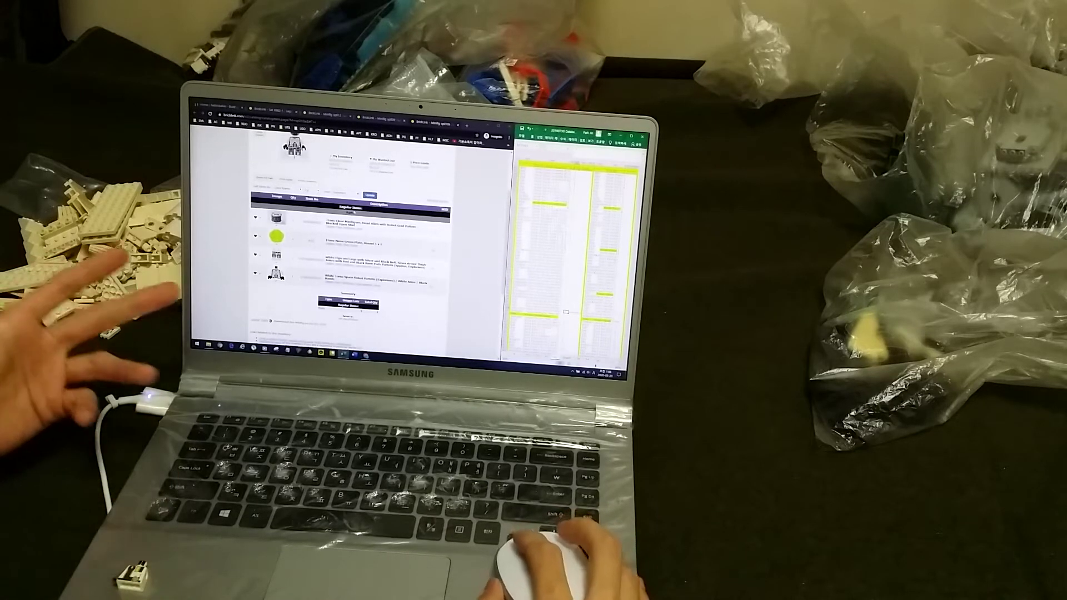
scroll(351, 251, "down", 5)
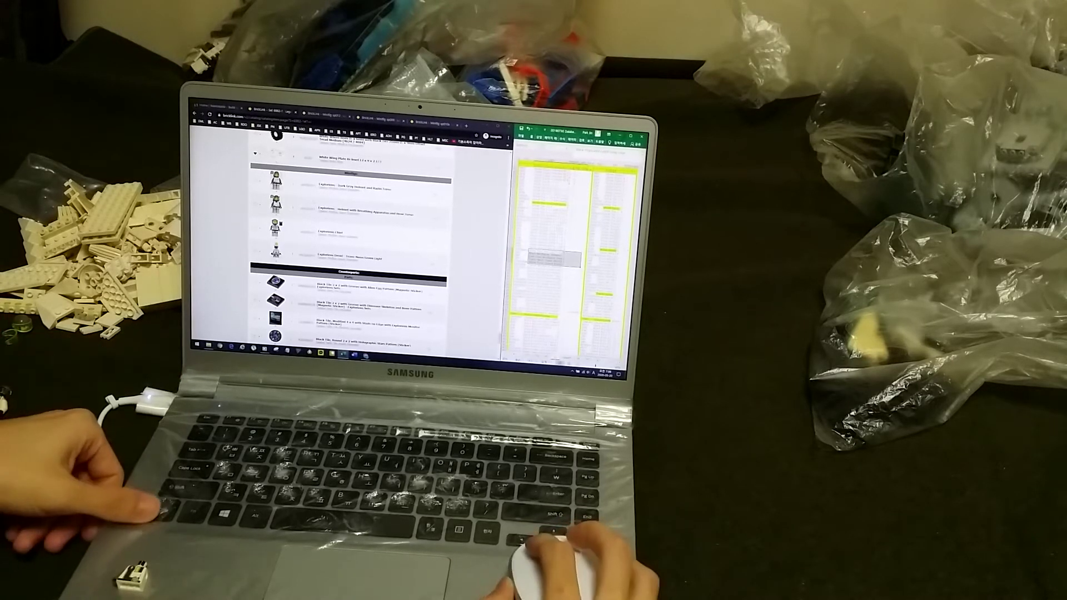
Close the two finished minifigure tabs and open the dark gray helmet Explorer minifigure.
left_click(336, 115)
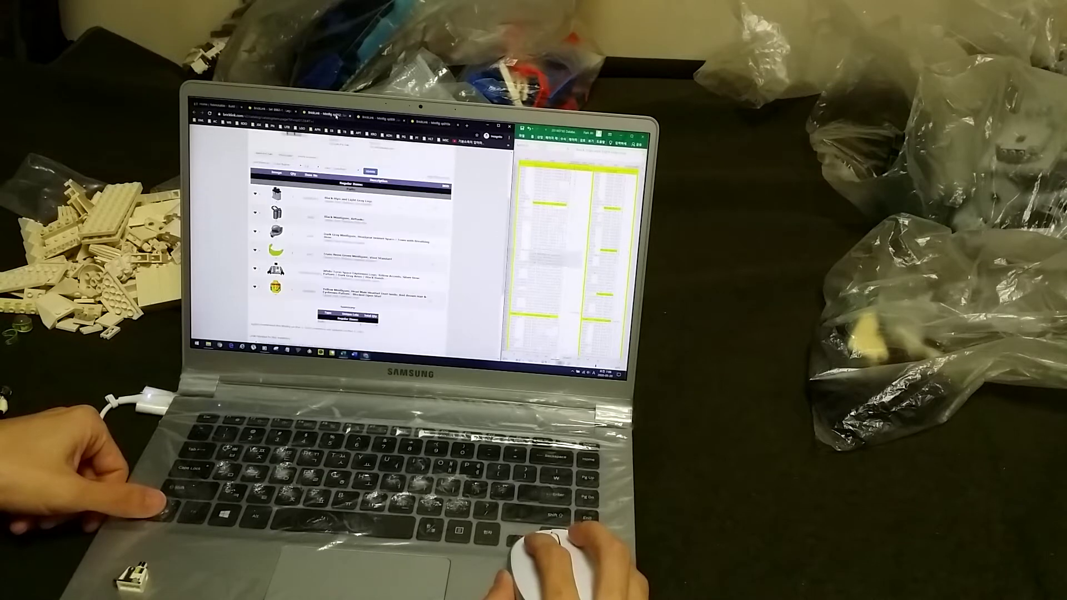
key("ctrl+w")
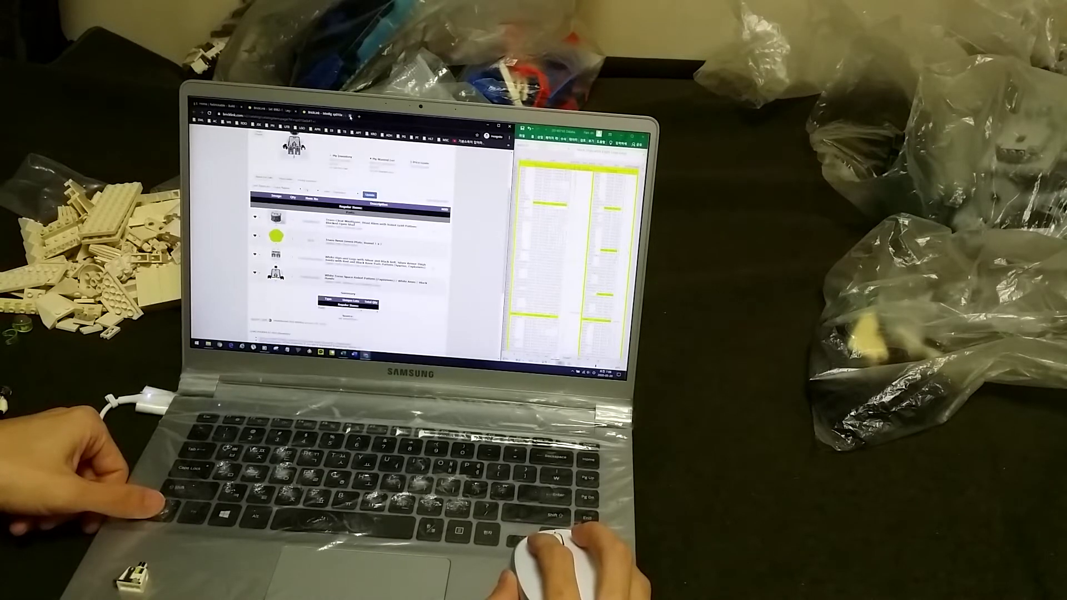
key("ctrl+w")
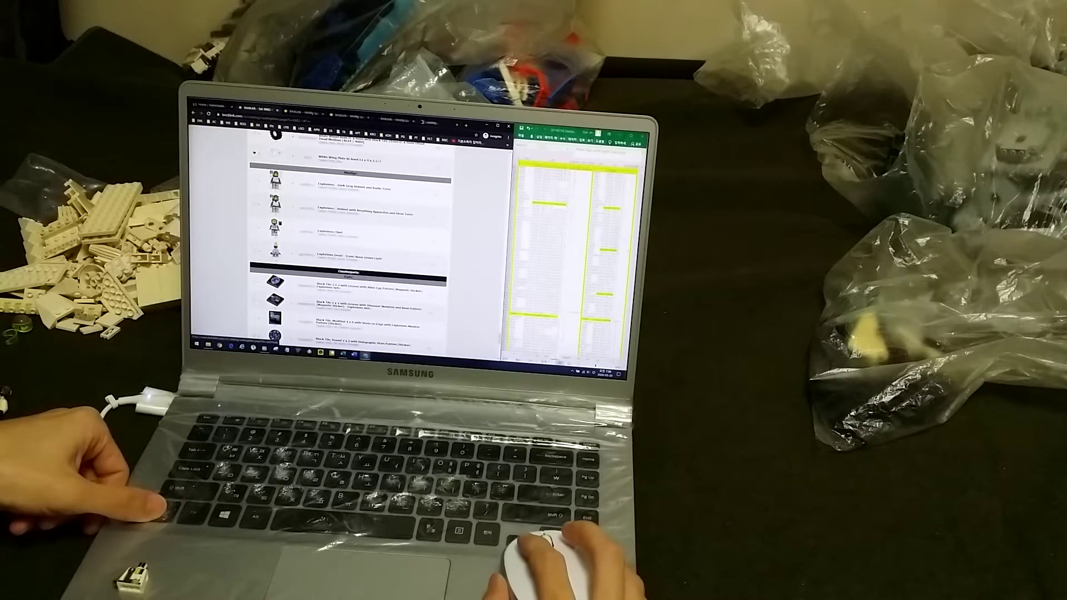
left_click(318, 118)
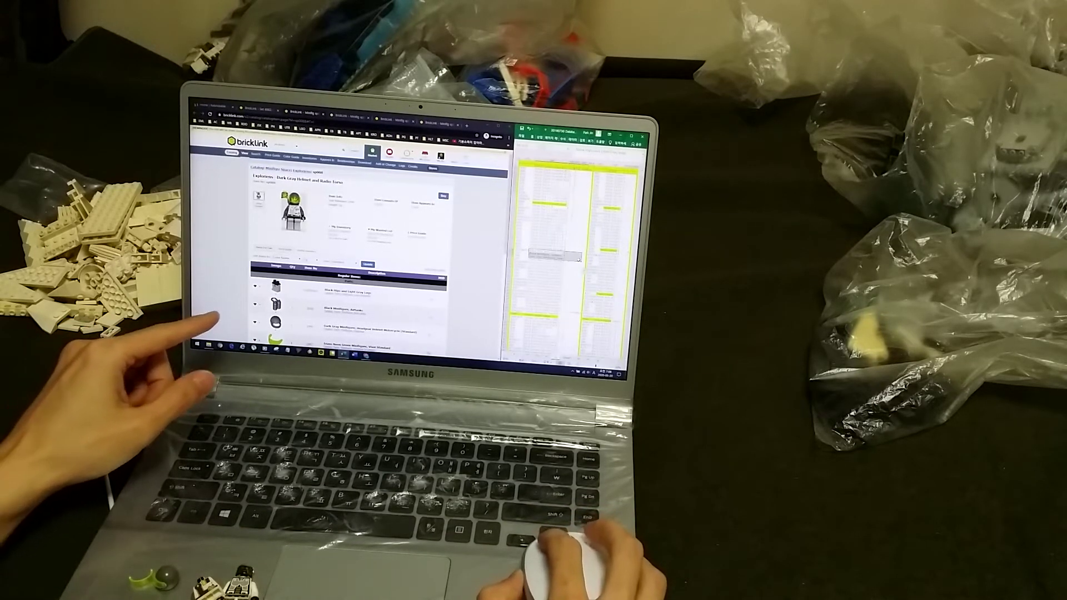
scroll(351, 250, "down", 5)
scroll(351, 251, "up", 3)
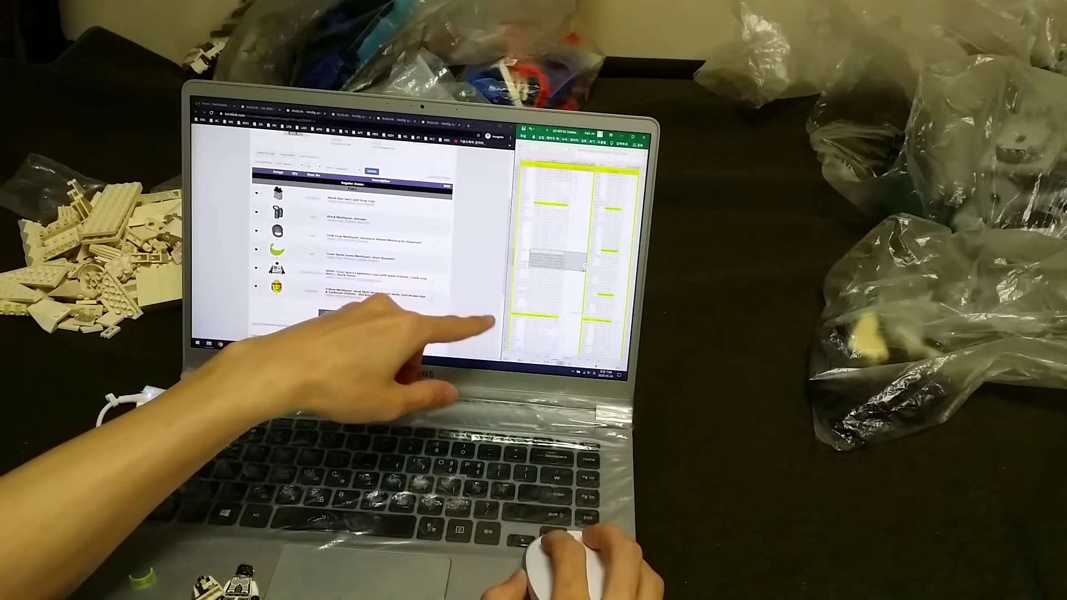
Bring up another minifigure's parts inventory and select a block of checklist cells in Excel.
left_click(351, 120)
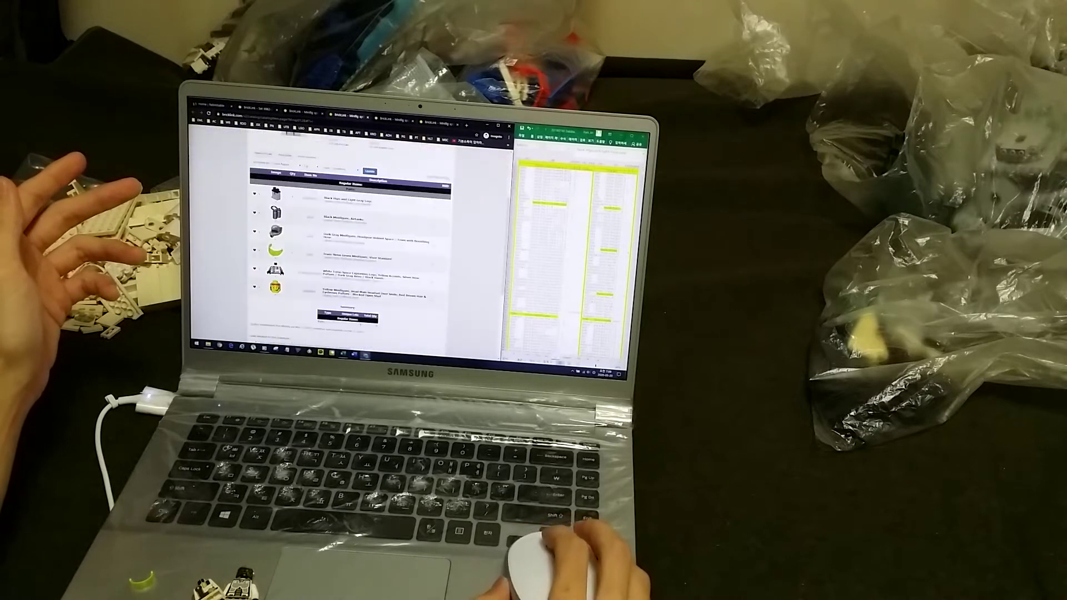
left_click(557, 260)
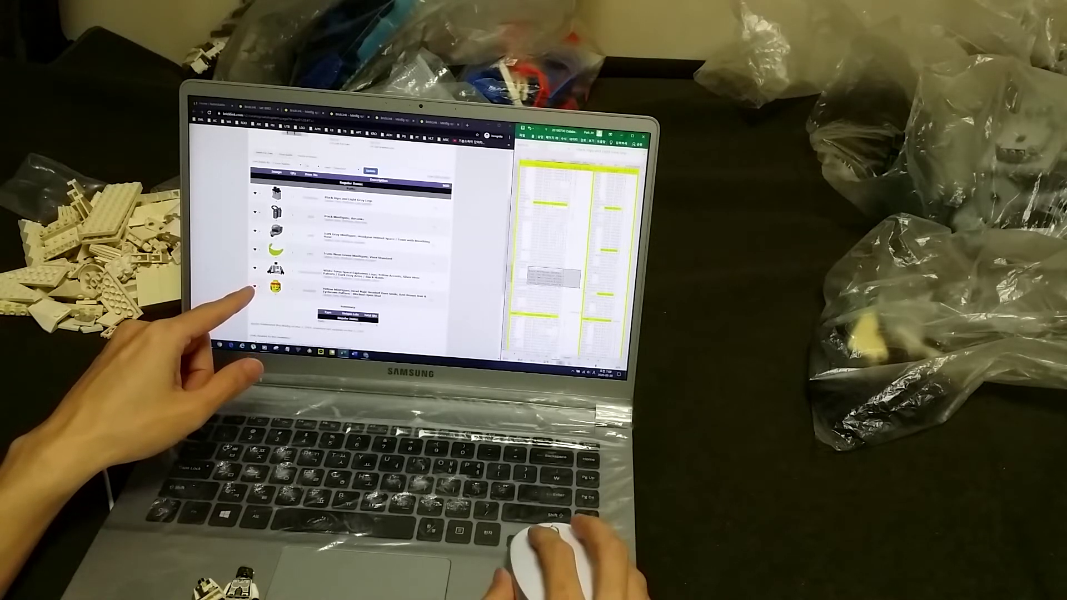
Open the Explorers Chief page, then step through the following minifigures' parts inventories.
left_click(383, 117)
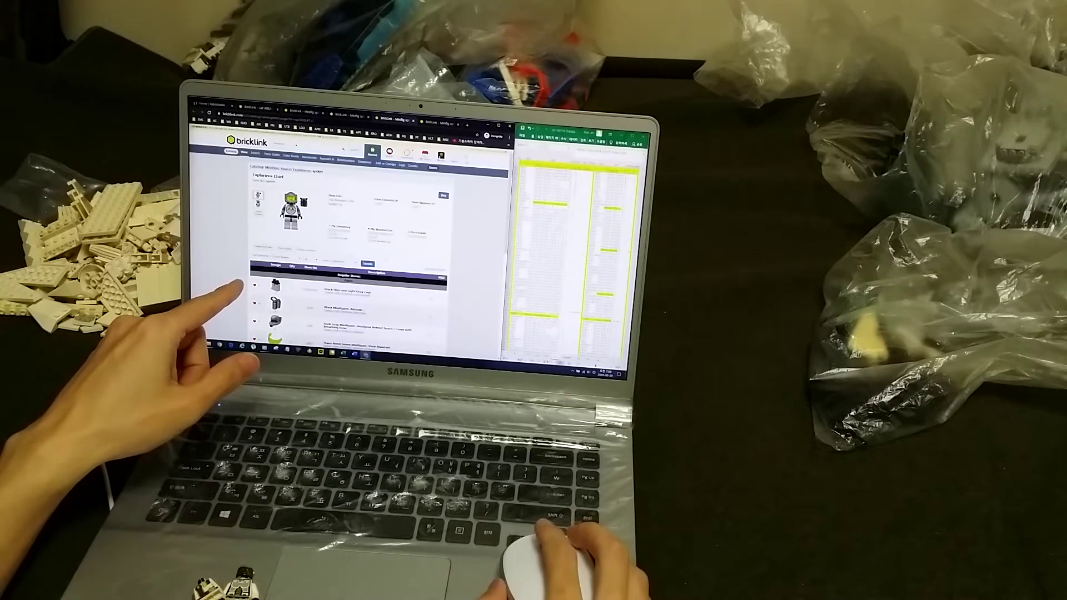
scroll(350, 250, "down", 4)
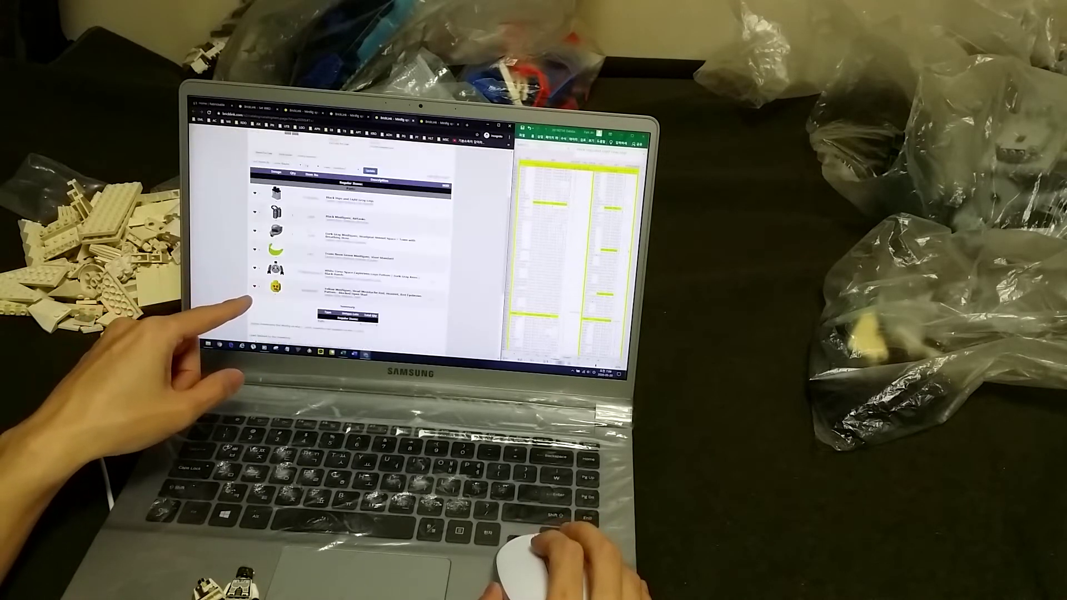
scroll(351, 250, "up", 3)
scroll(350, 250, "up", 3)
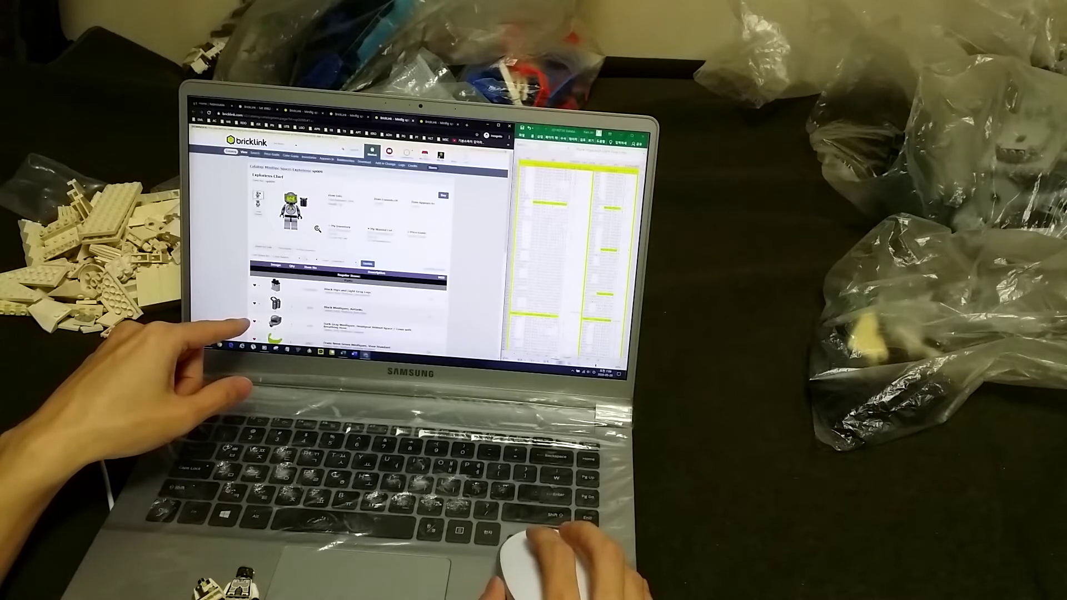
scroll(350, 251, "down", 4)
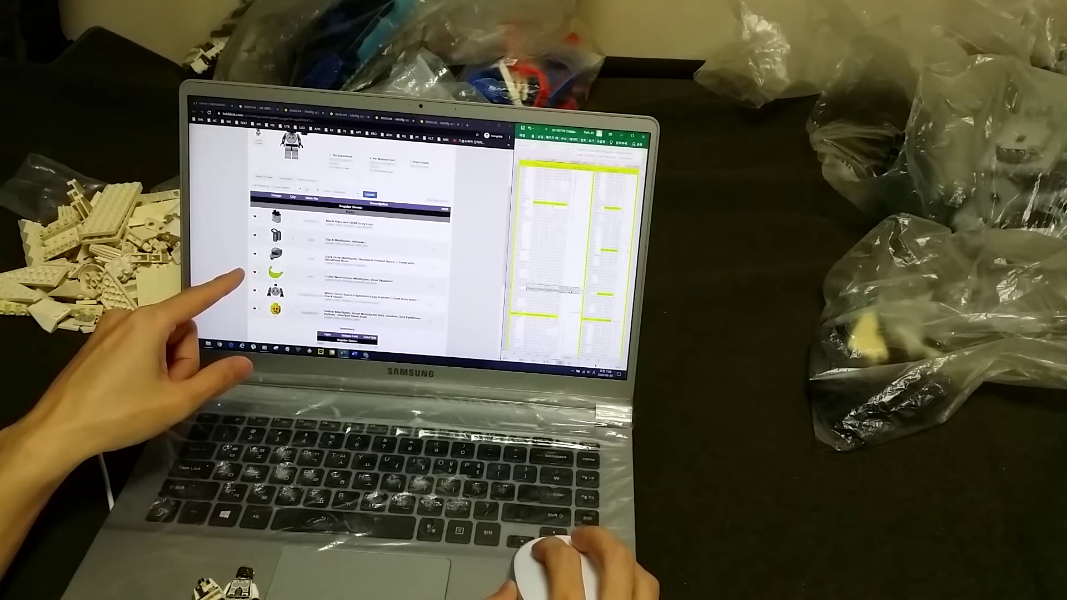
left_click(439, 123)
scroll(351, 242, "down", 3)
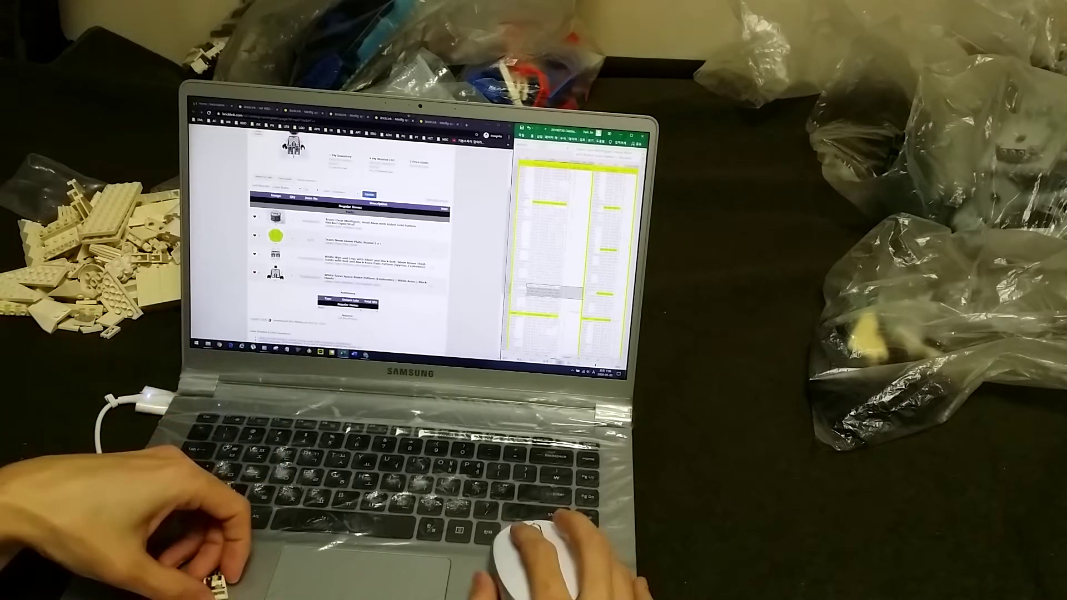
left_click(438, 122)
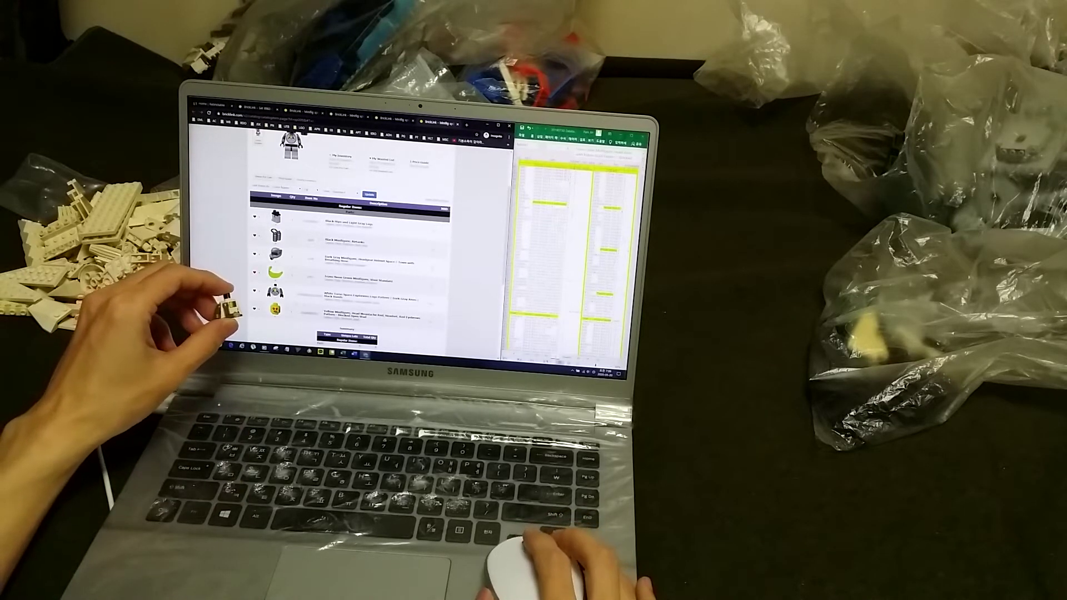
scroll(351, 250, "down", 1)
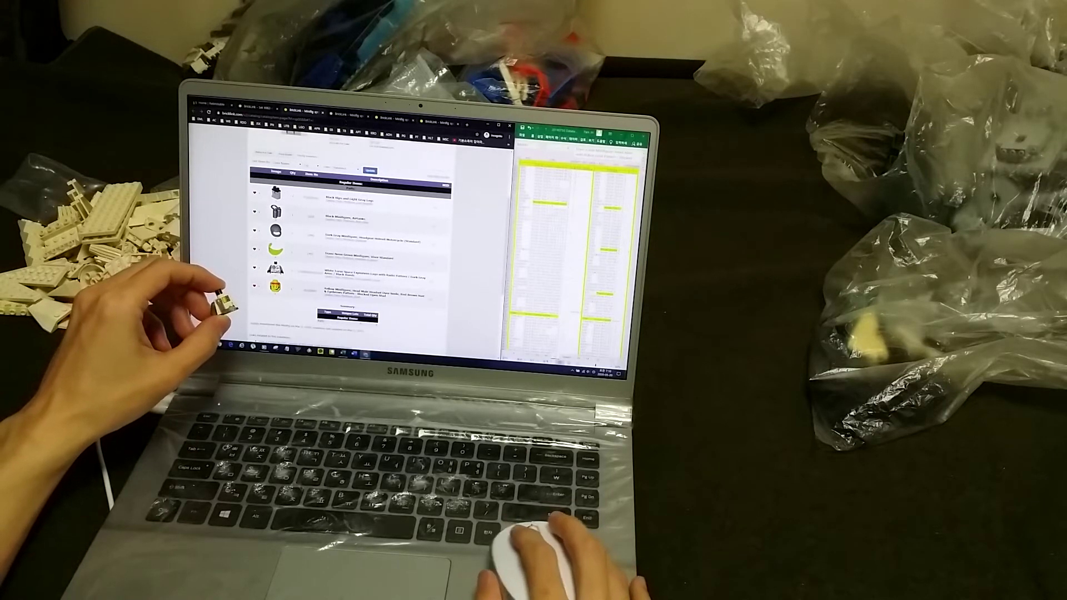
left_click(344, 114)
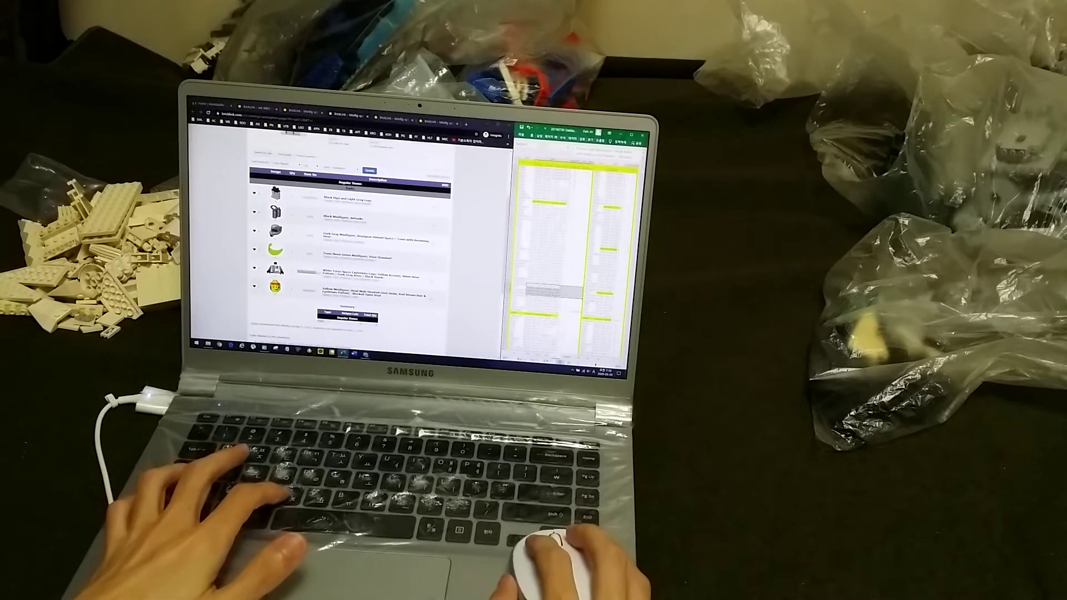
key("ctrl+f")
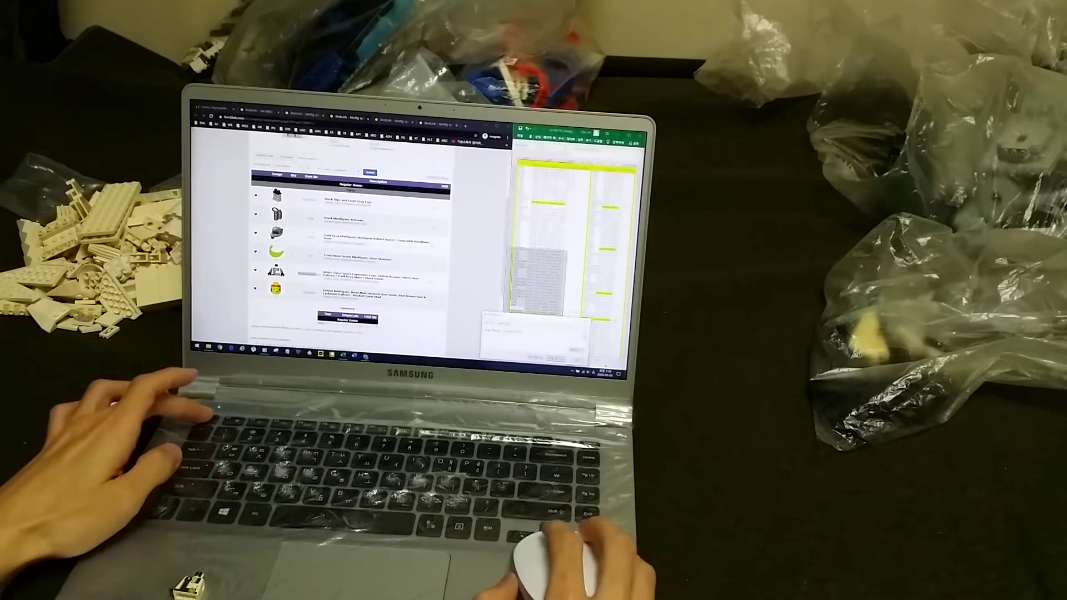
scroll(538, 267, "down", 1)
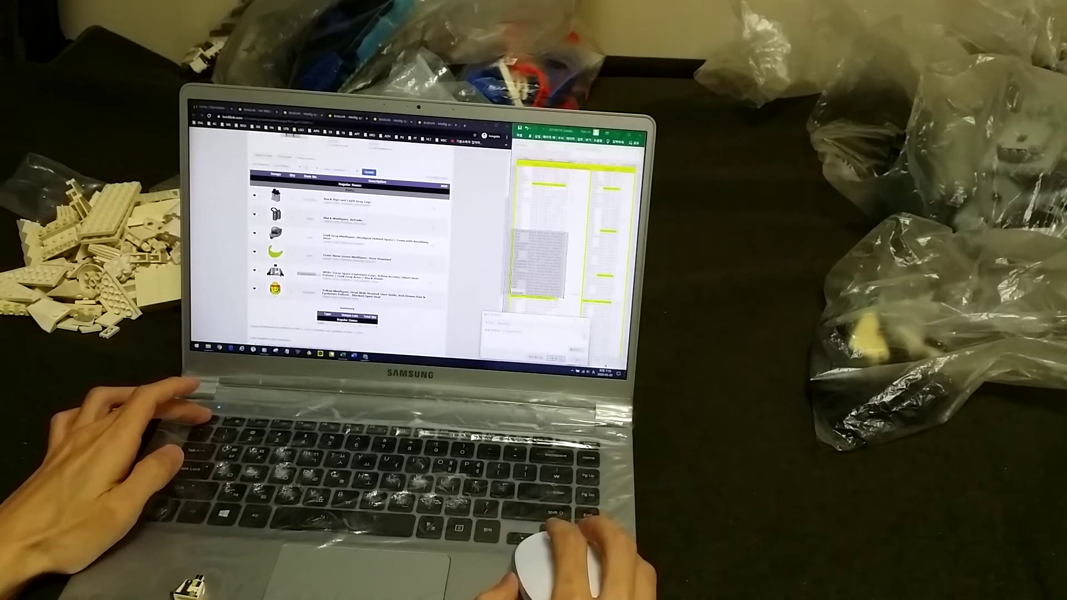
key("Escape")
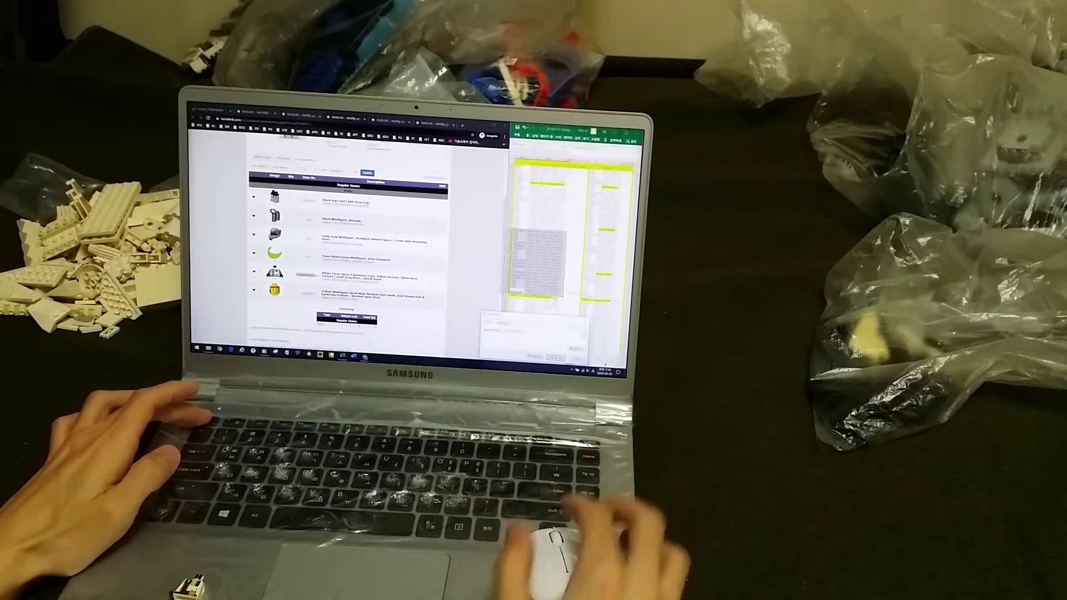
left_click(551, 294)
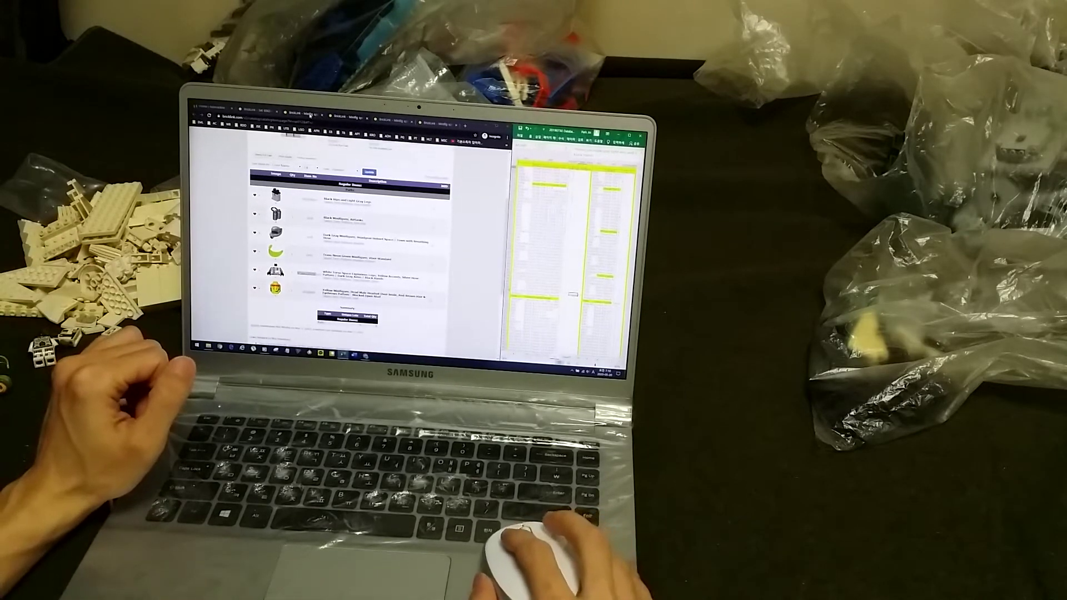
Step through the remaining minifigure tabs and go back to the set overview page.
left_click(318, 115)
left_click(275, 114)
scroll(275, 208, "down", 4)
key("alt+Left")
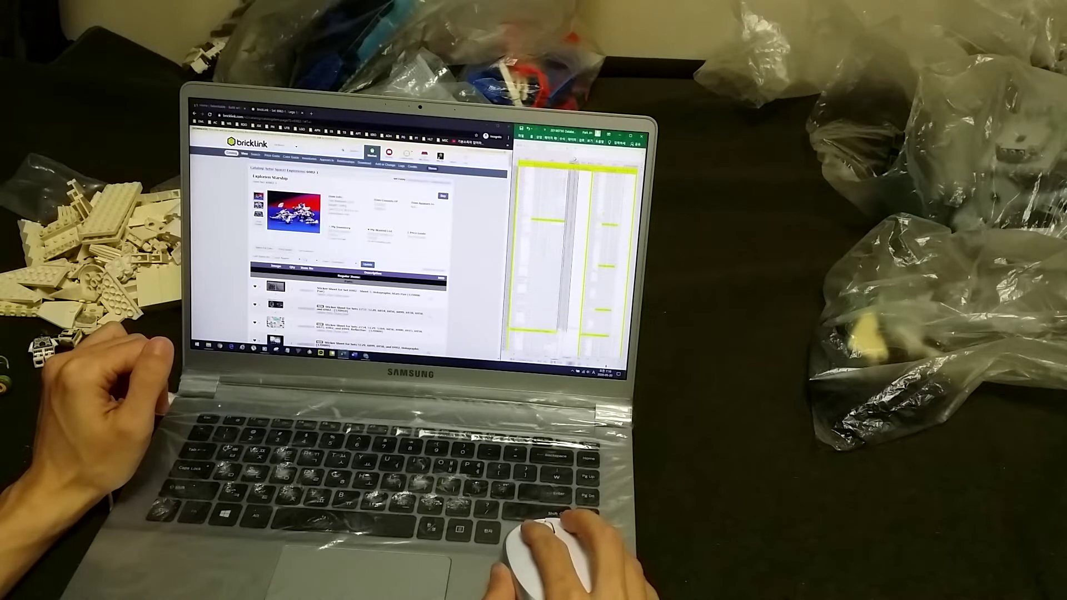
scroll(576, 259, "down", 3)
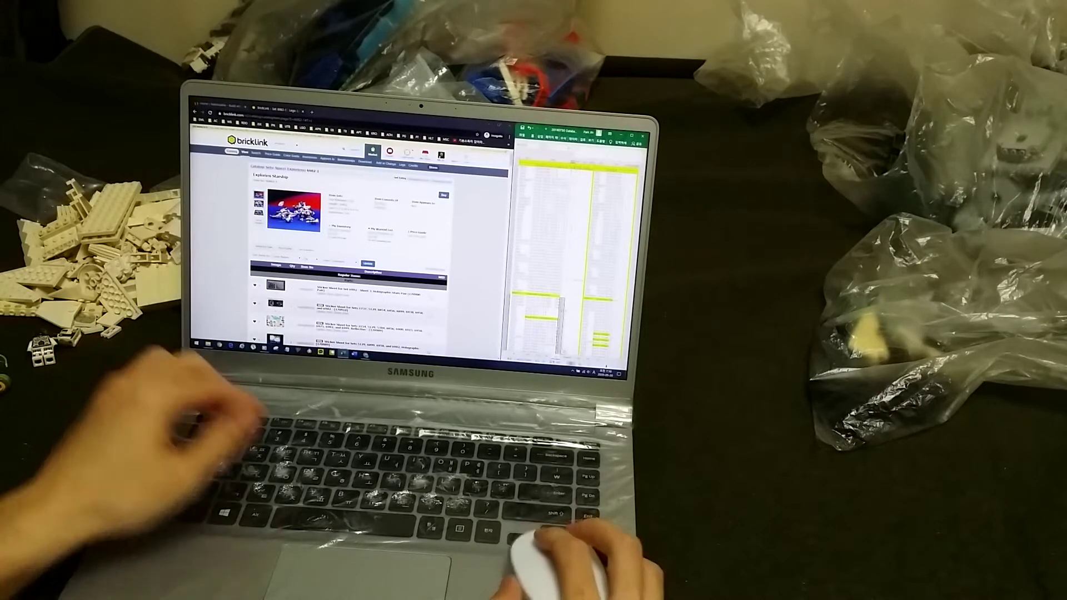
Flip between the highlighted checklist sheet and the nearly empty sheet in Excel.
key("ctrl+Page_Down")
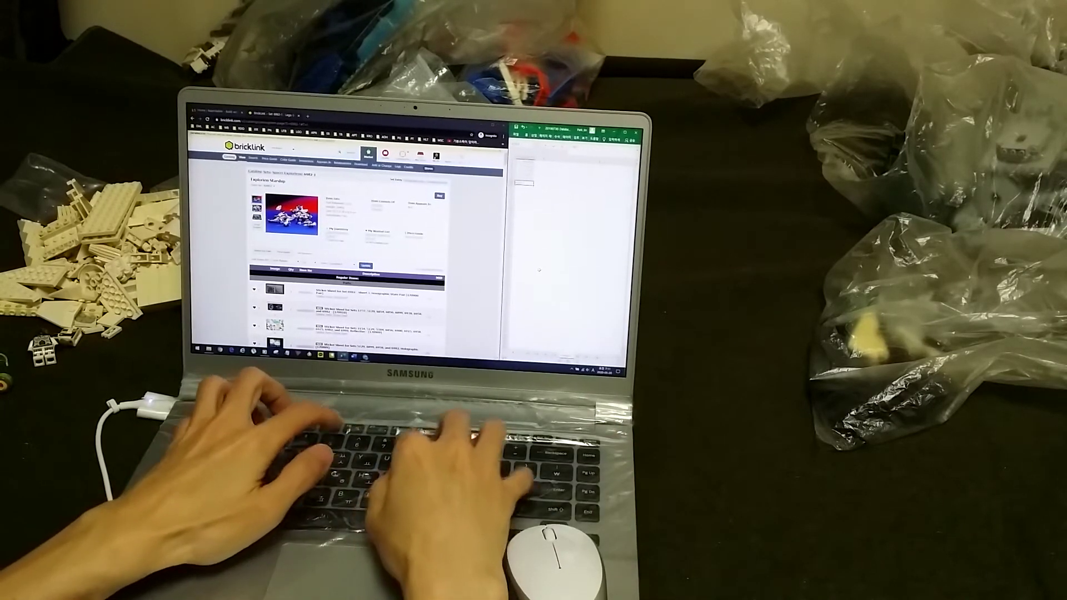
key("ctrl+Page_Up")
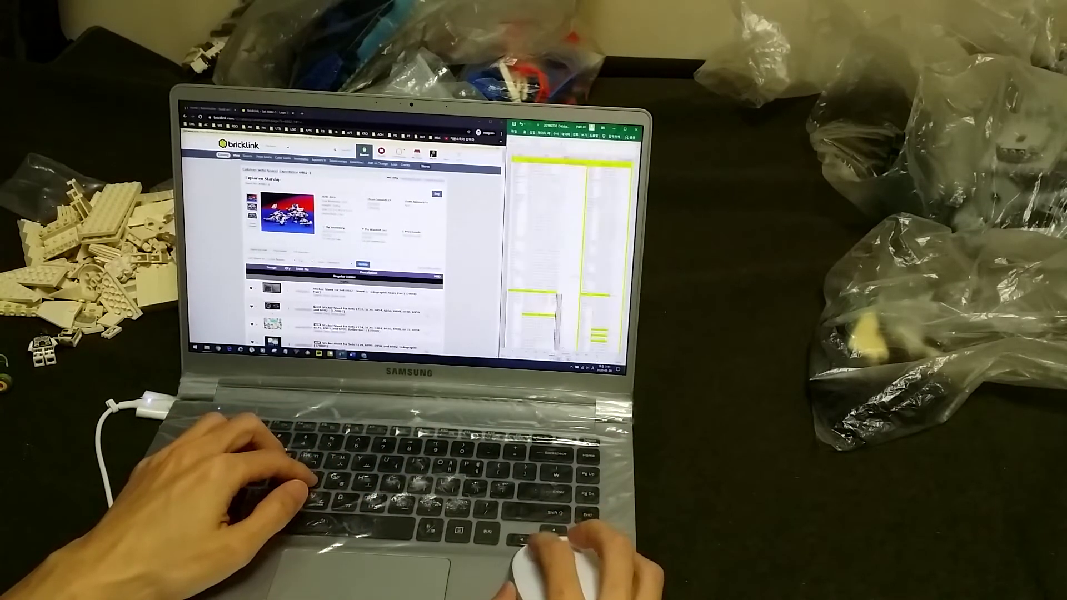
scroll(575, 251, "down", 3)
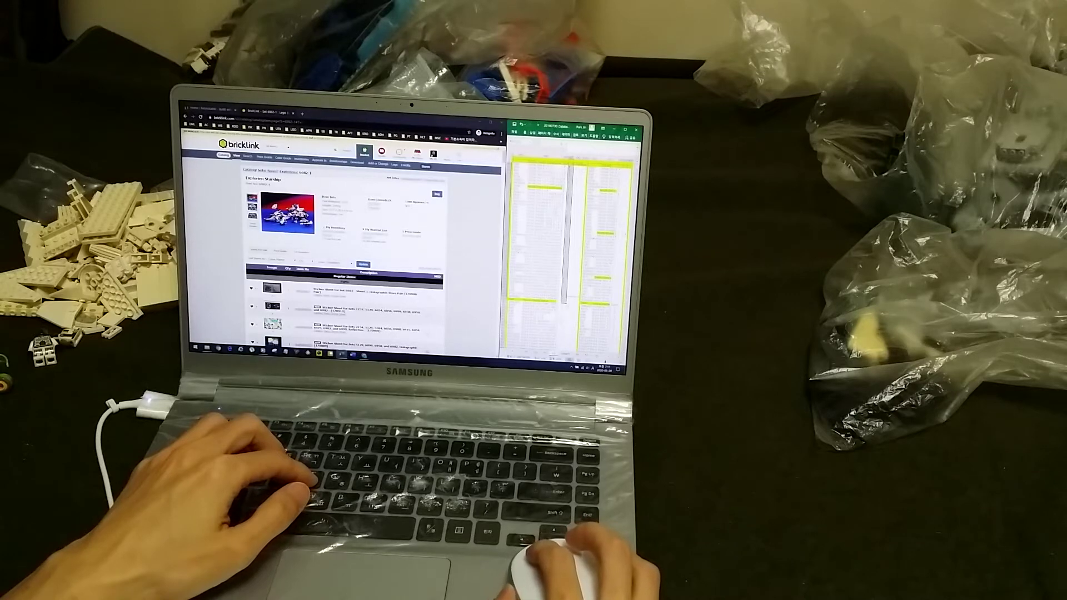
key("ctrl+Page_Down")
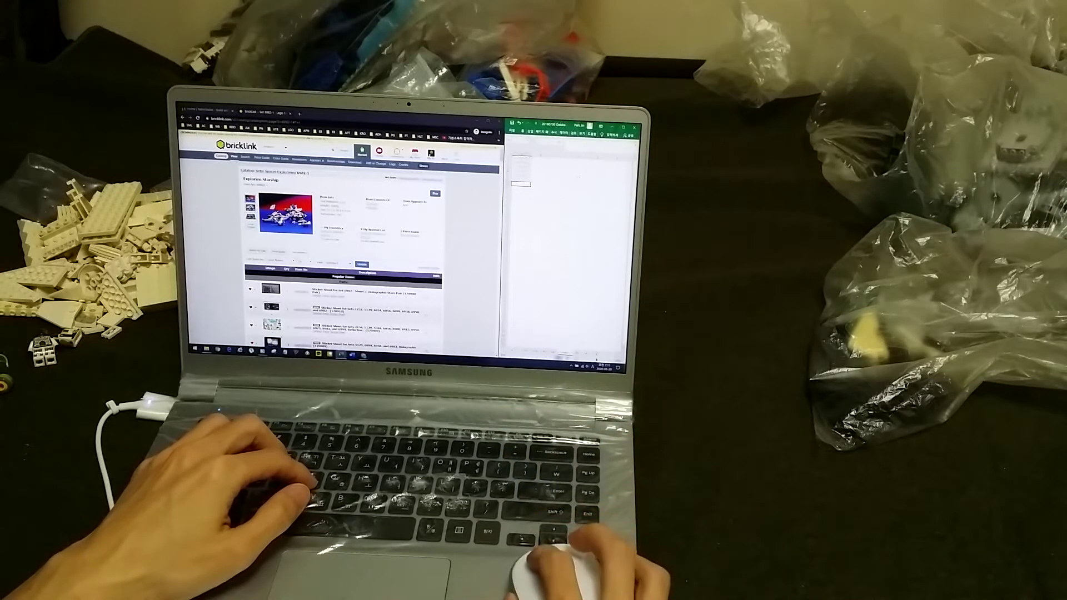
key("ctrl+Page_Down")
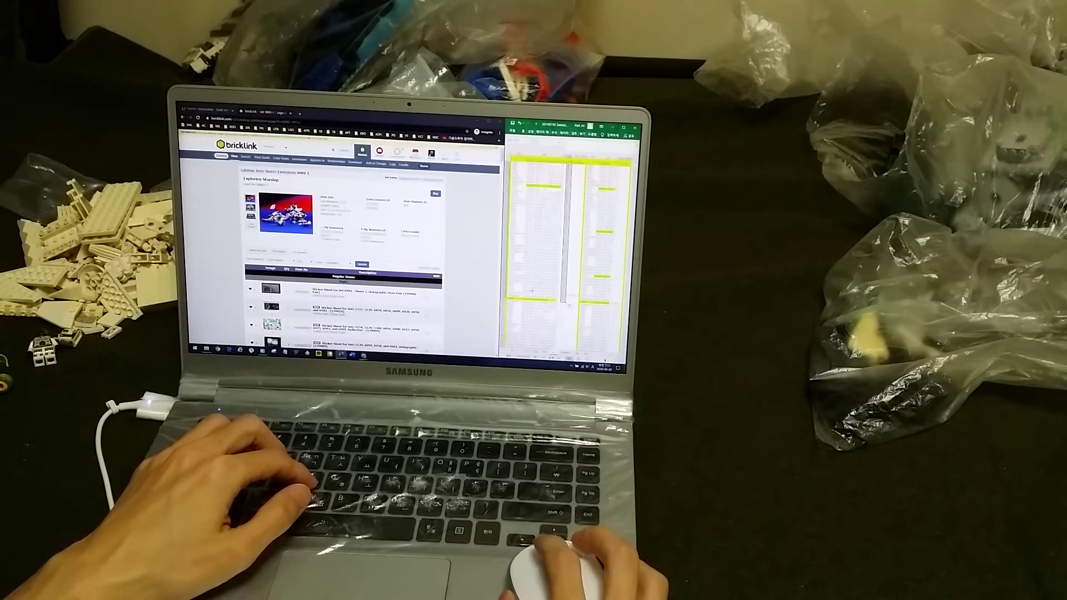